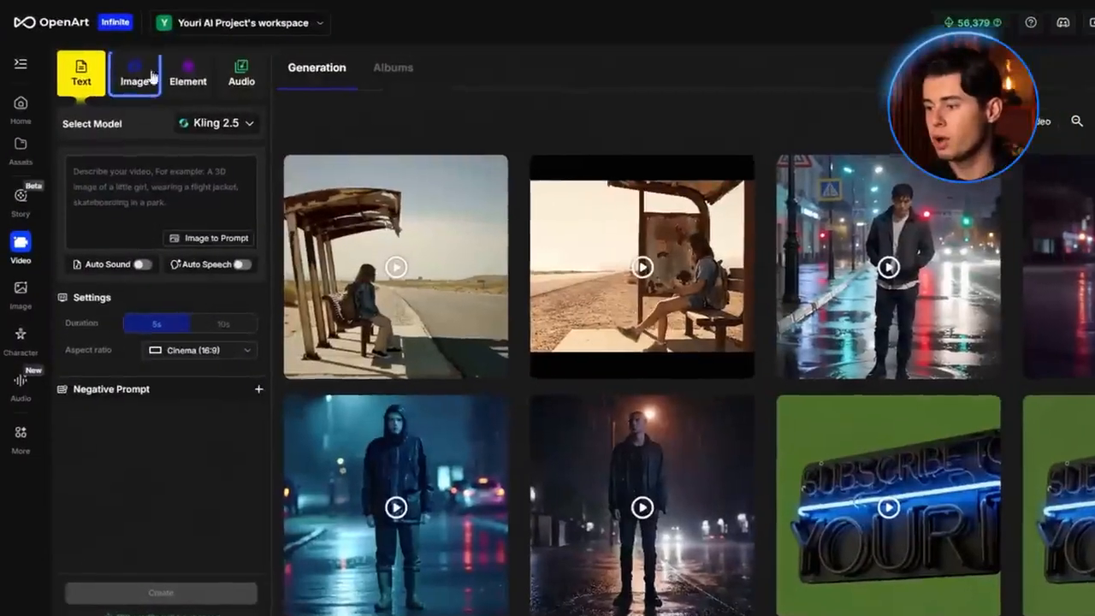
# Step: Set up image-to-video generation using the Kling 2.5 model
pyautogui.moveTo(141, 75)
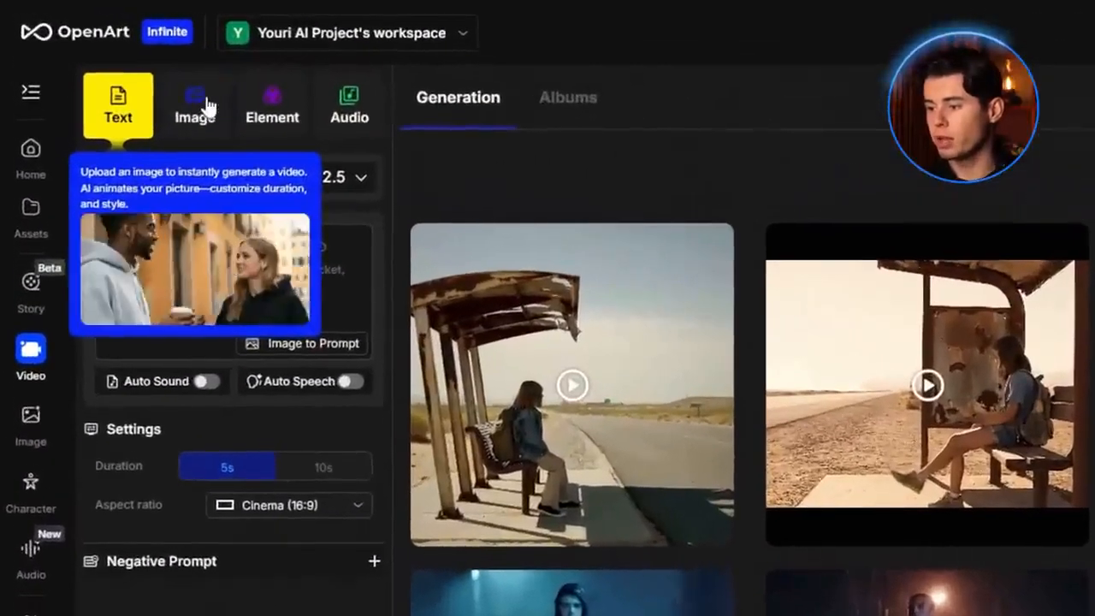
pyautogui.click(208, 104)
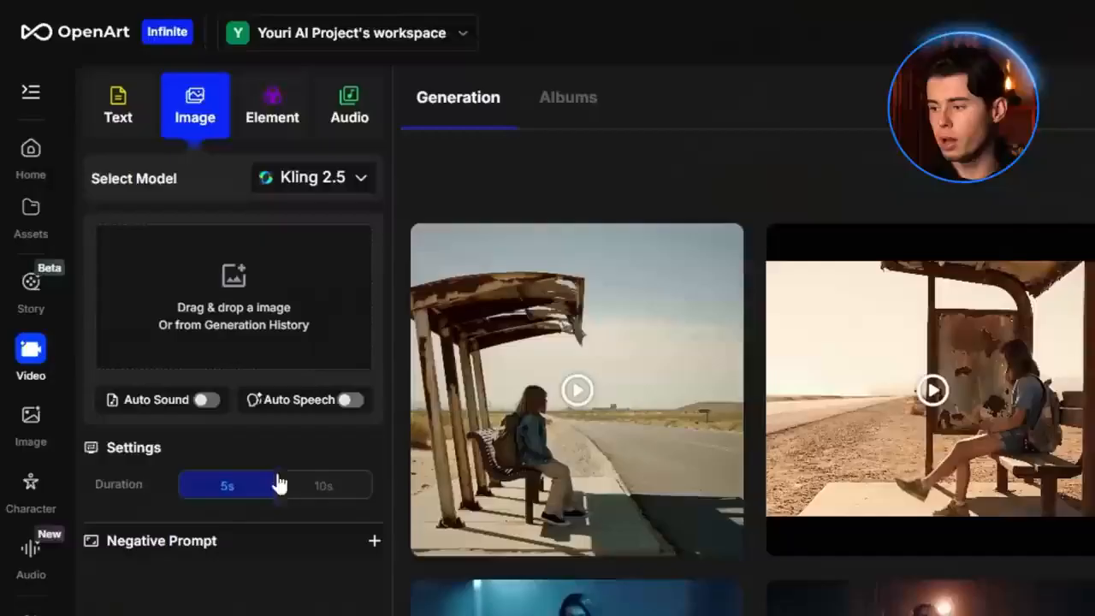
pyautogui.click(343, 185)
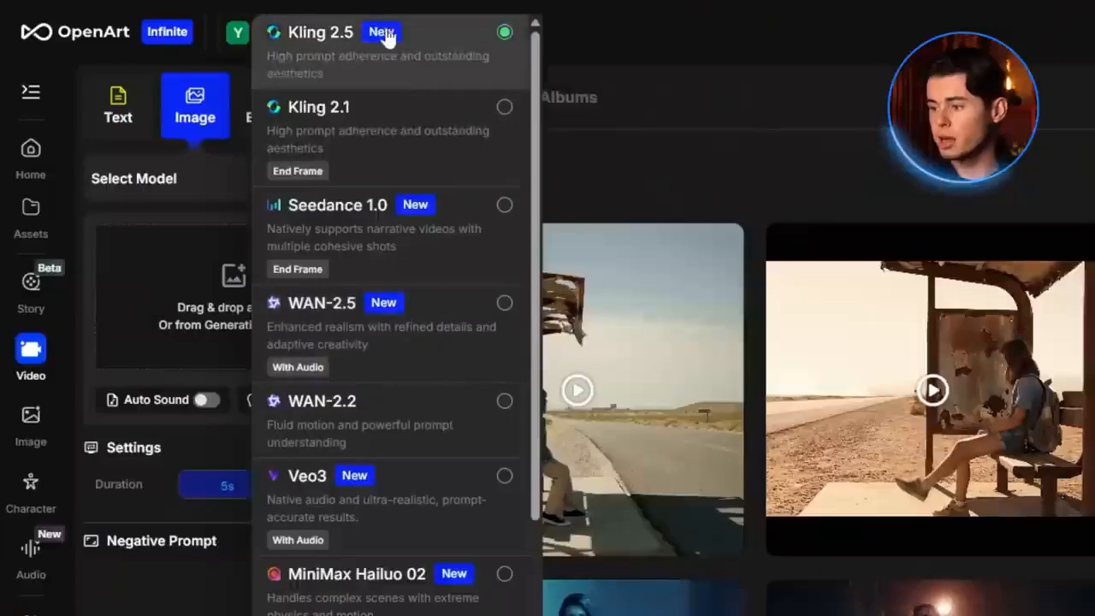
# Step: Generate a video from the squirrel-and-acorn image in the generation history, using the pasted prompt about it tossing and catching the glowing acorn
pyautogui.click(225, 364)
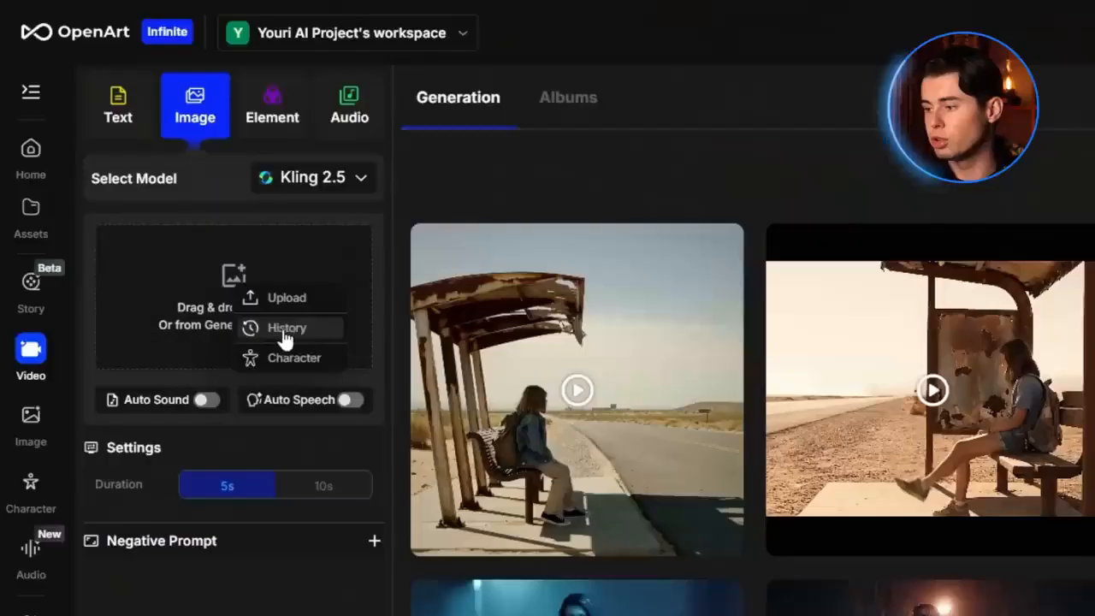
pyautogui.click(280, 330)
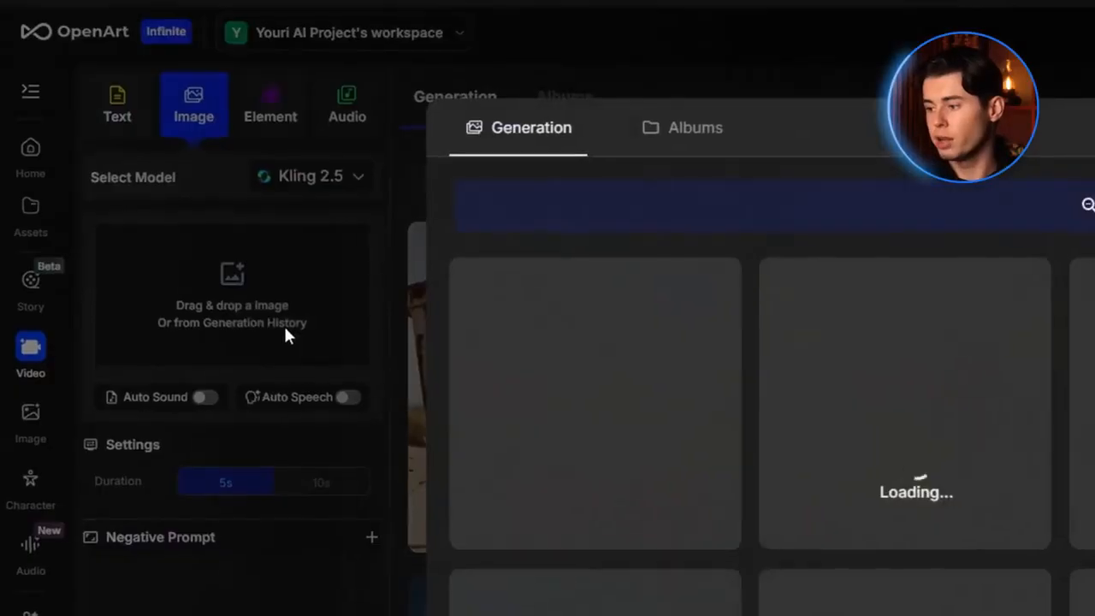
pyautogui.scroll(-10, 708, 358)
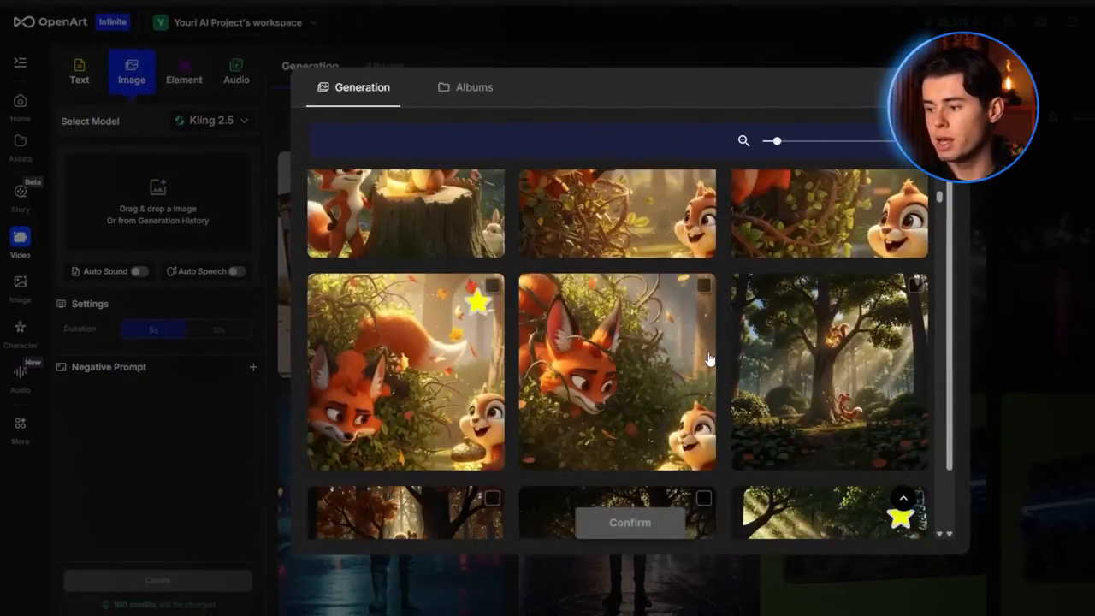
pyautogui.scroll(-5, 703, 363)
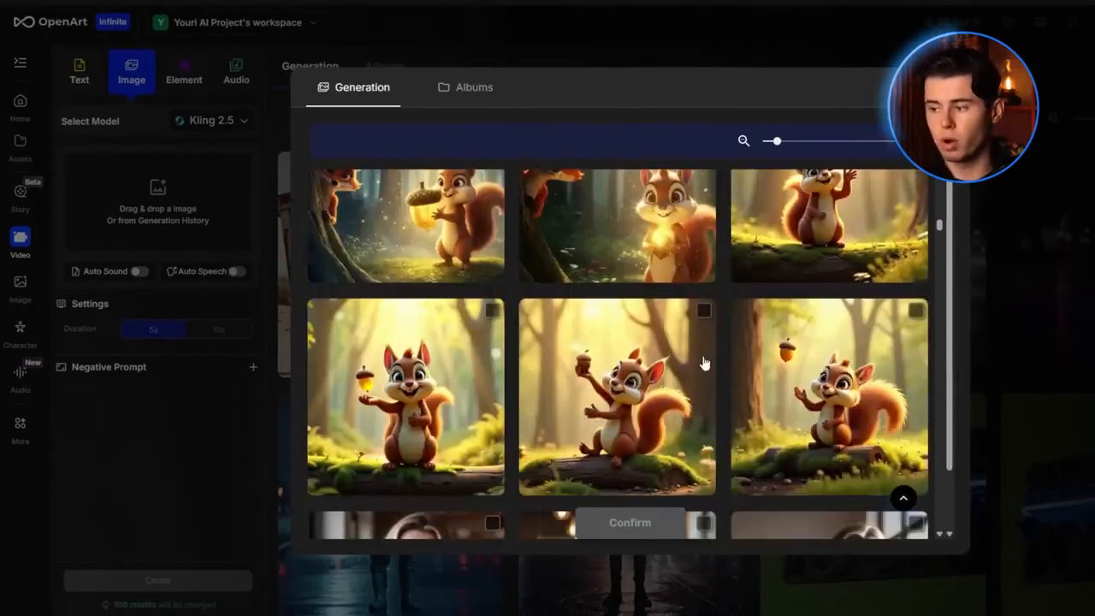
pyautogui.click(840, 285)
pyautogui.click(627, 523)
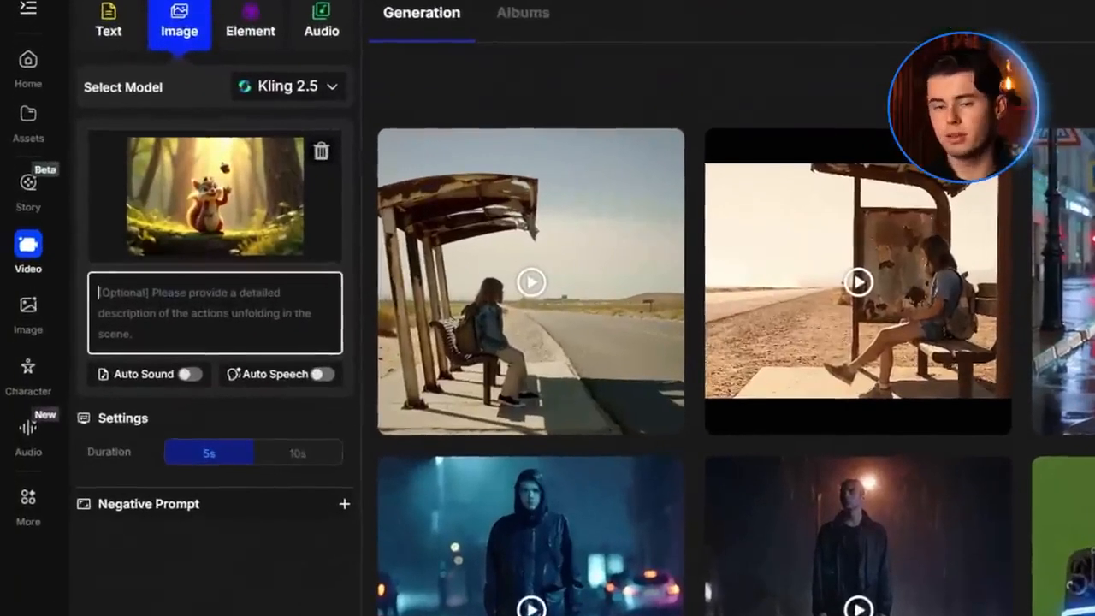
pyautogui.hotkey('ctrl', 'v')
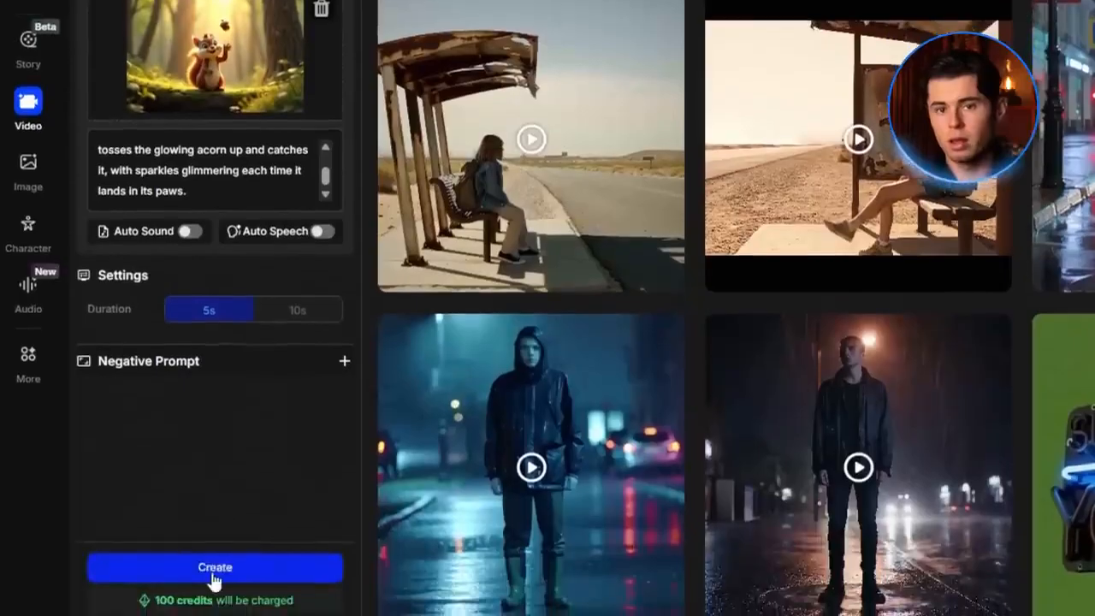
pyautogui.click(215, 575)
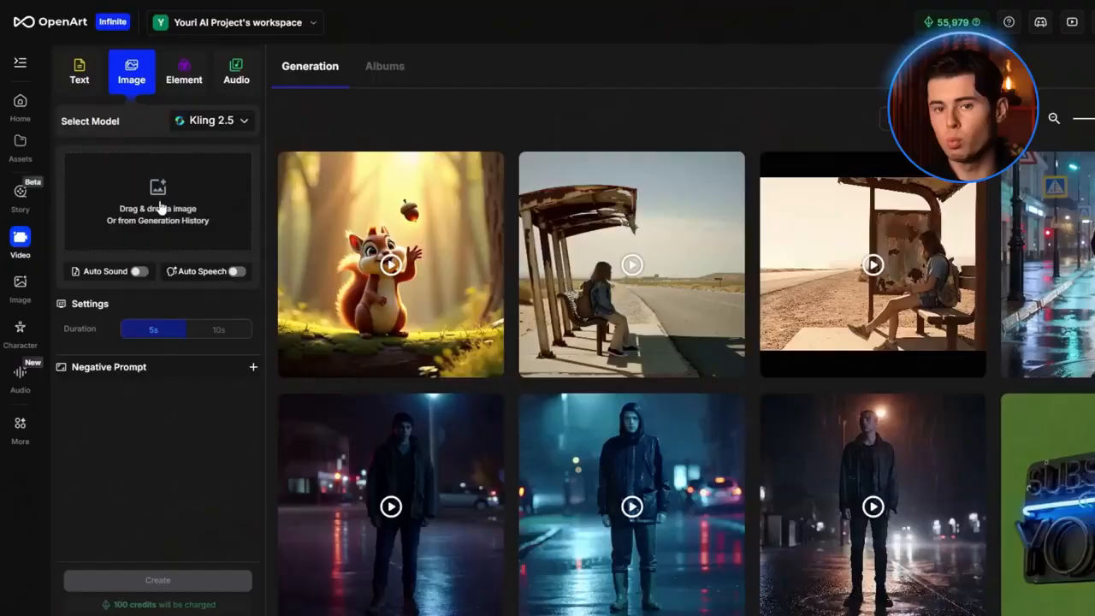
# Step: Load the image of the fox peeking from behind a tree at the squirrel from the generation history as the source image
pyautogui.click(159, 208)
pyautogui.click(831, 367)
pyautogui.click(630, 523)
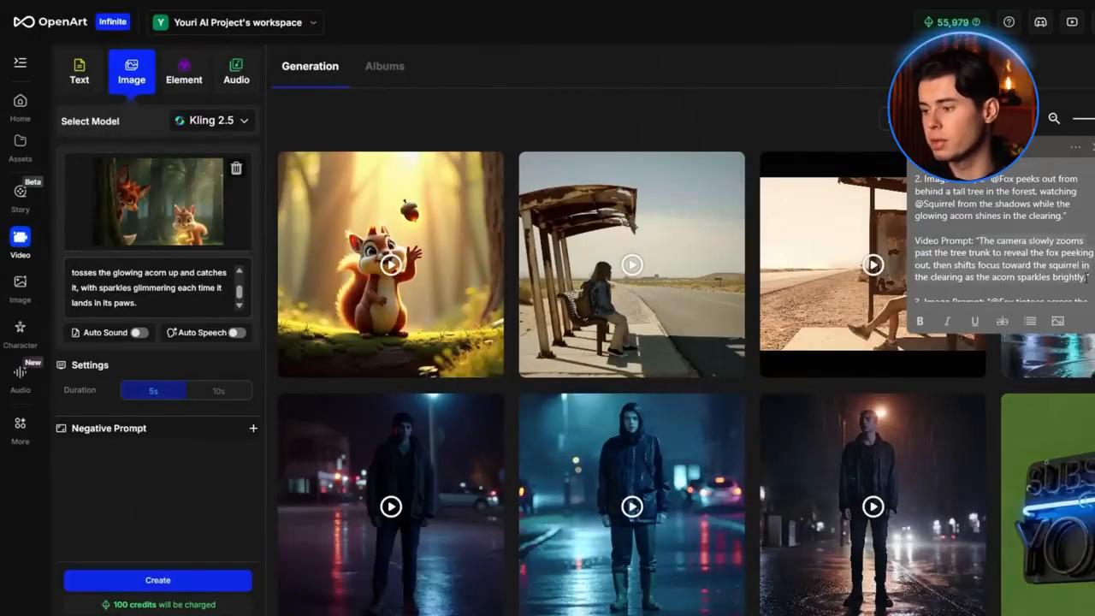
# Step: Replace the prompt with the copied one about the camera zooming past the tree trunk to reveal the fox, and generate the video
pyautogui.tripleClick(177, 283)
pyautogui.rightClick(176, 281)
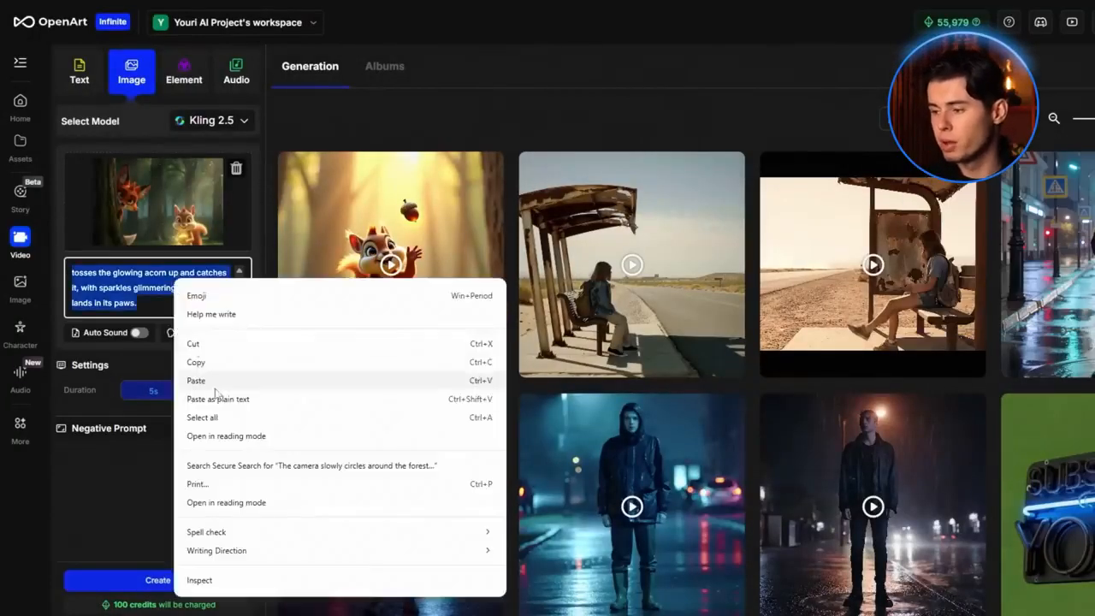
pyautogui.click(214, 385)
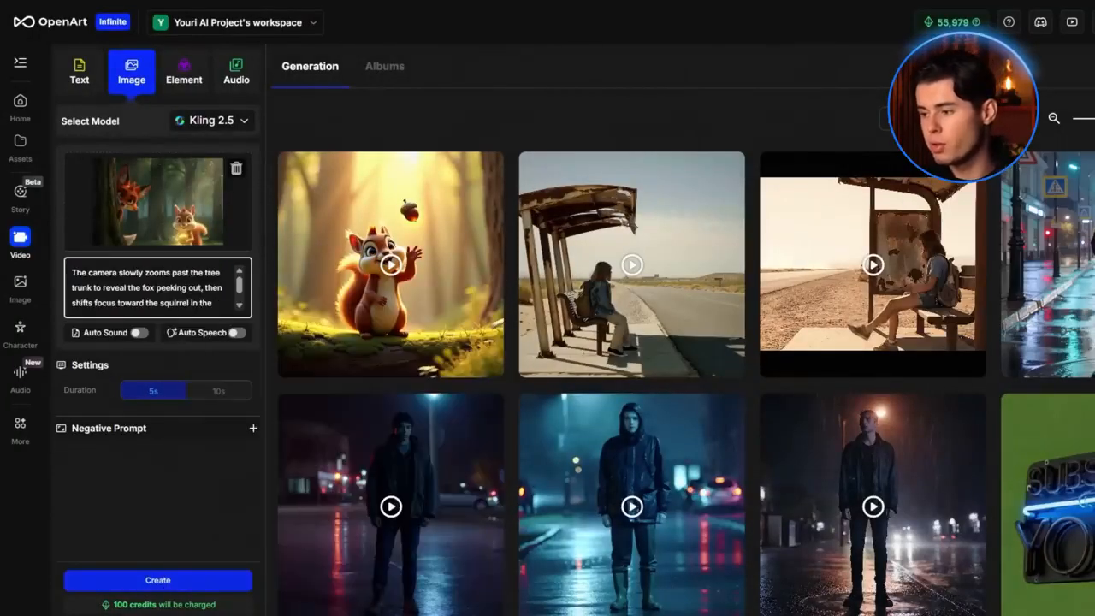
pyautogui.click(160, 582)
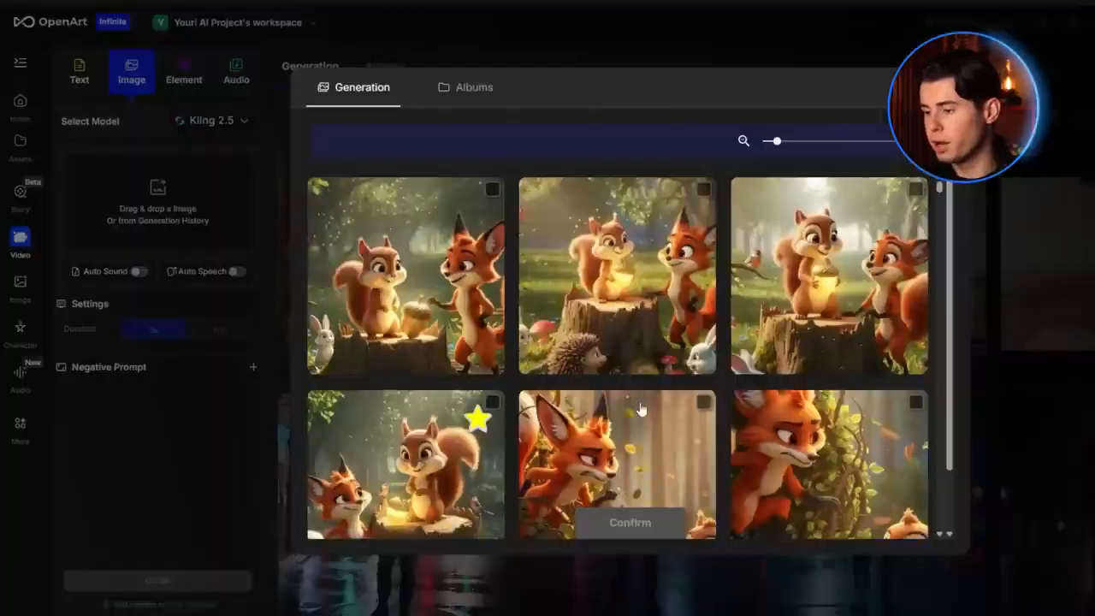
pyautogui.scroll(-5, 625, 409)
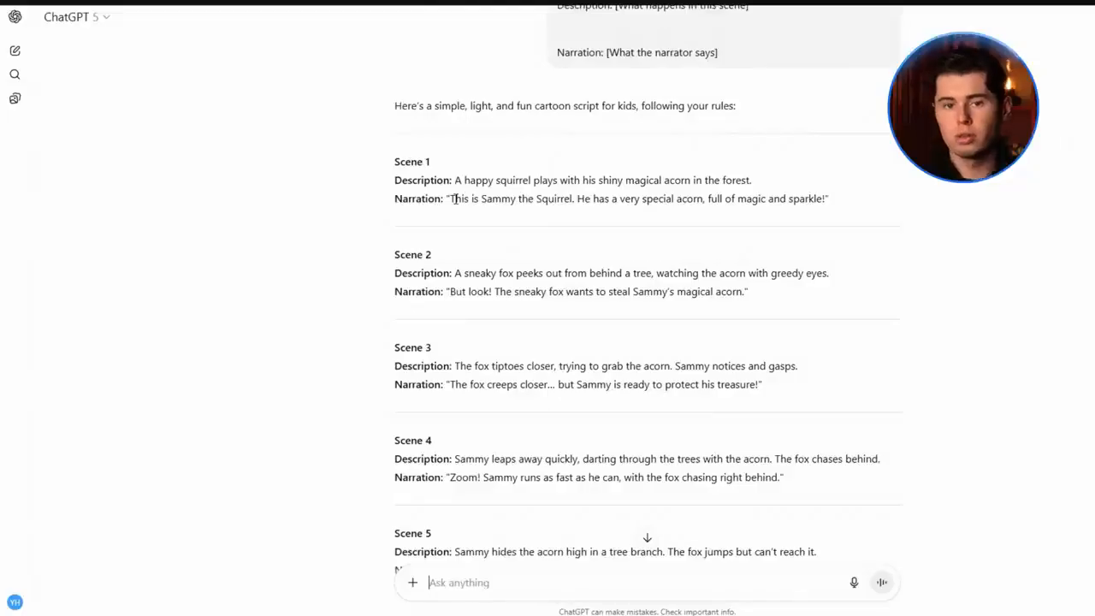
# Step: In ChatGPT, copy the narration lines of Scenes 1 to 3 from the cartoon script and combine them in the message box
pyautogui.moveTo(455, 199); pyautogui.dragTo(813, 215)
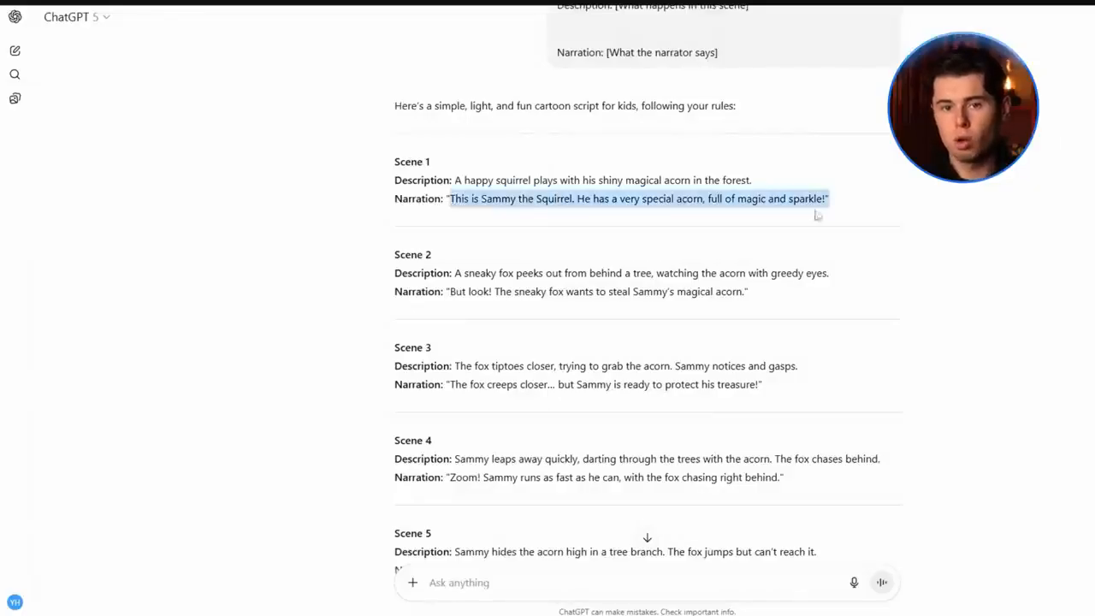
pyautogui.hotkey('ctrl', 'c')
pyautogui.hotkey('ctrl', 'v')
pyautogui.moveTo(450, 252); pyautogui.dragTo(761, 252)
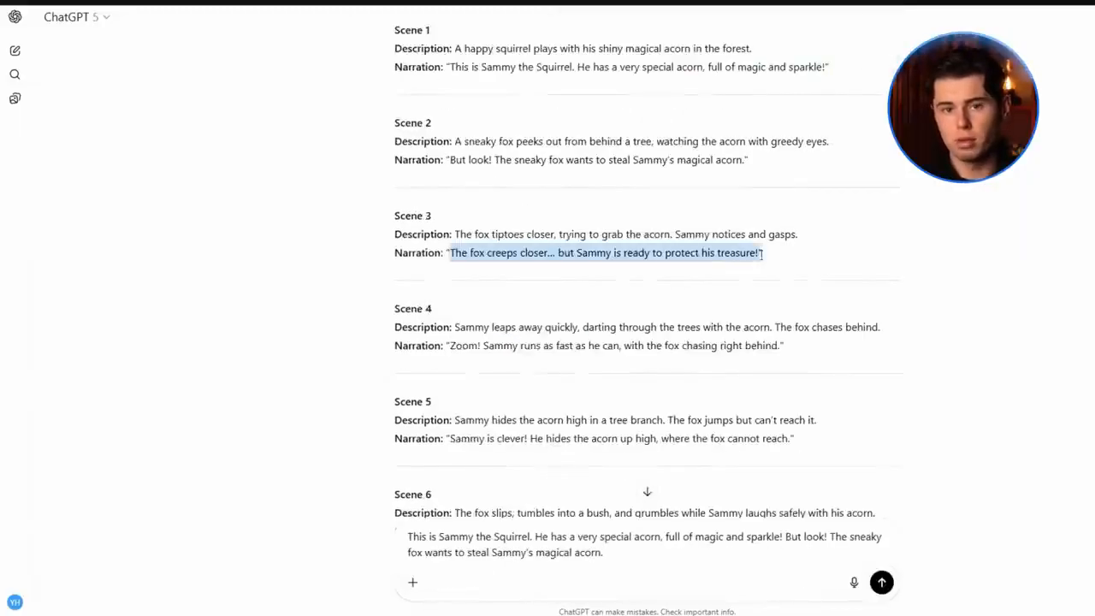
pyautogui.hotkey('ctrl', 'c')
pyautogui.hotkey('ctrl', 'v')
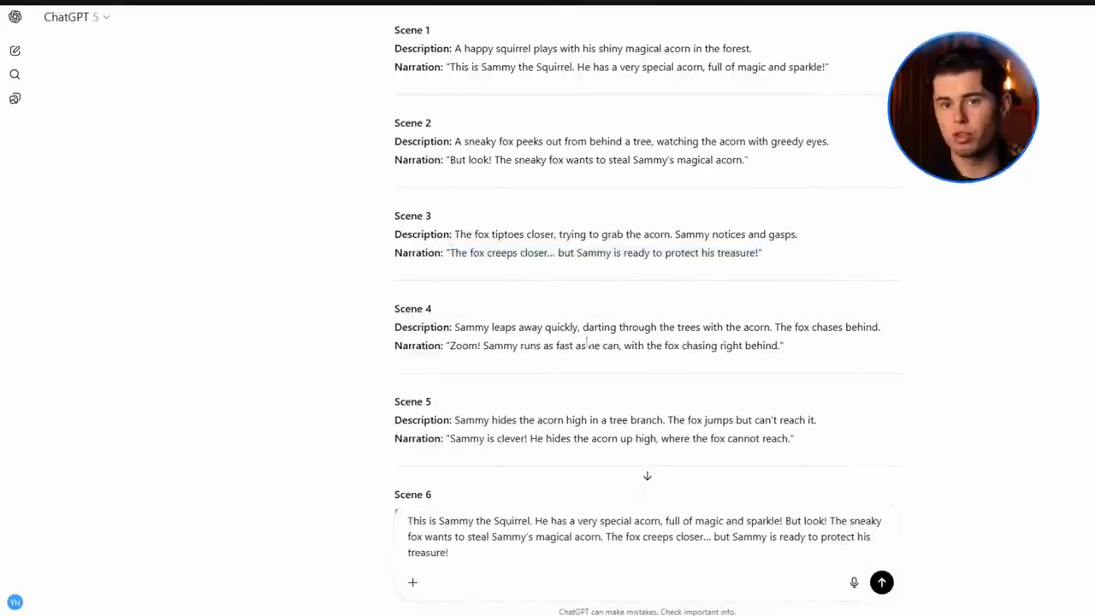
# Step: Append the narration lines of Scenes 4 and 5 to the combined text in the message box
pyautogui.scroll(-1, 452, 287)
pyautogui.moveTo(451, 279); pyautogui.dragTo(782, 280)
pyautogui.hotkey('ctrl', 'c')
pyautogui.hotkey('ctrl', 'v')
pyautogui.scroll(-1, 599, 342)
pyautogui.moveTo(451, 306); pyautogui.dragTo(658, 306)
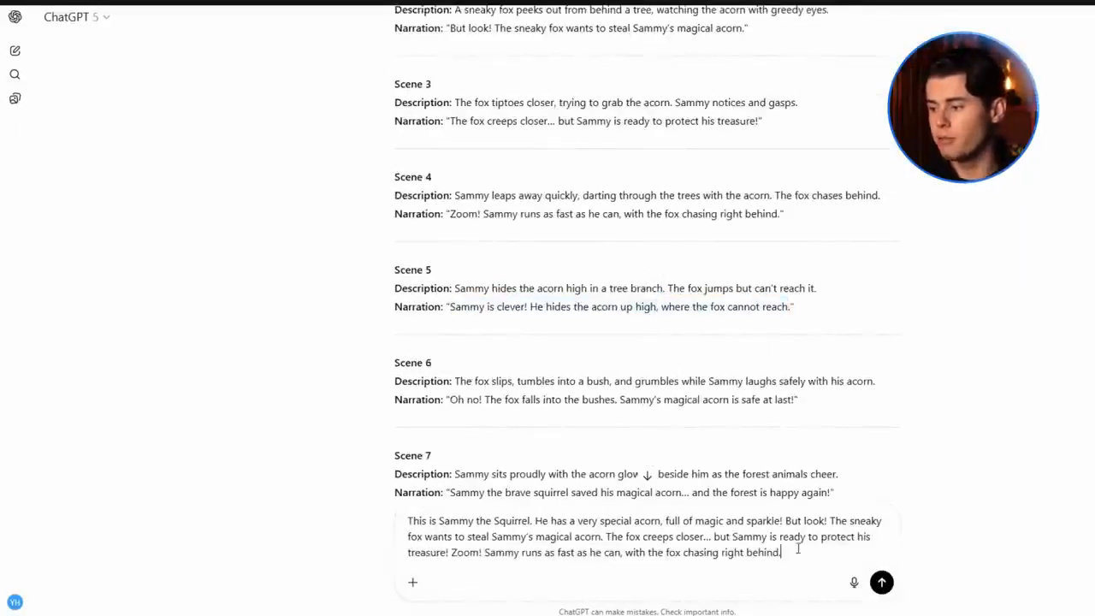
pyautogui.hotkey('ctrl', 'v')
pyautogui.scroll(-2, 450, 263)
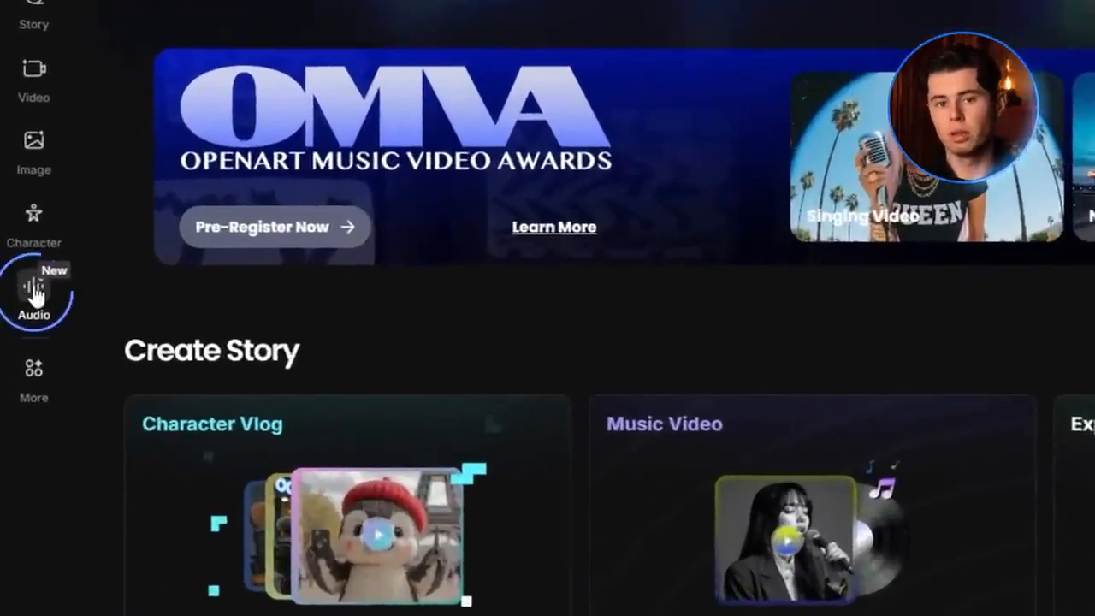
# Step: Switch to OpenArt's audio tool and paste the combined narration as the voice-over script
pyautogui.click(34, 293)
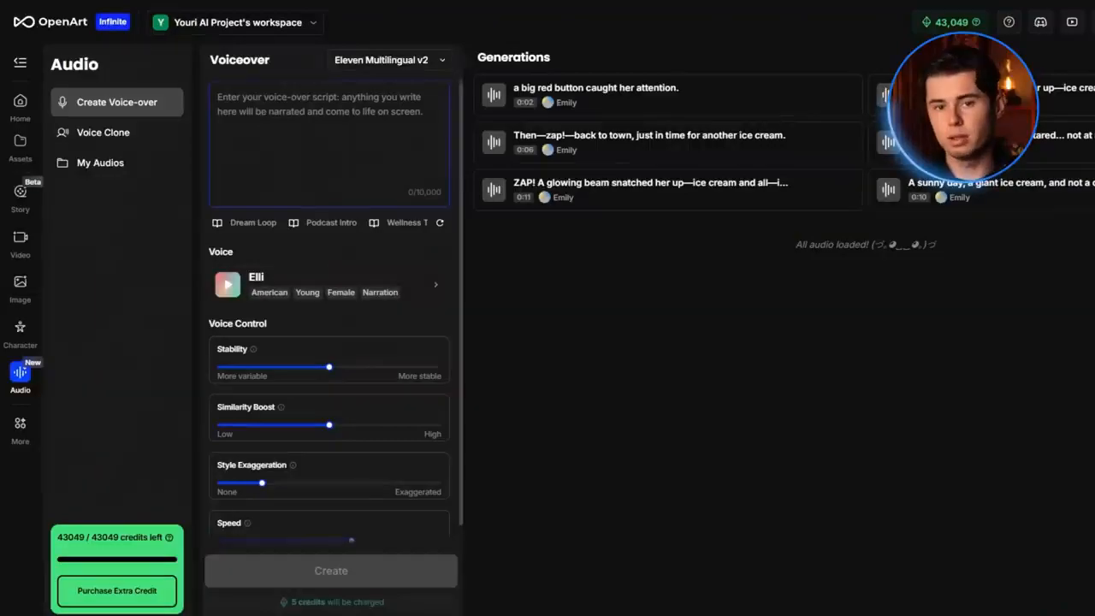
pyautogui.hotkey('ctrl', 'v')
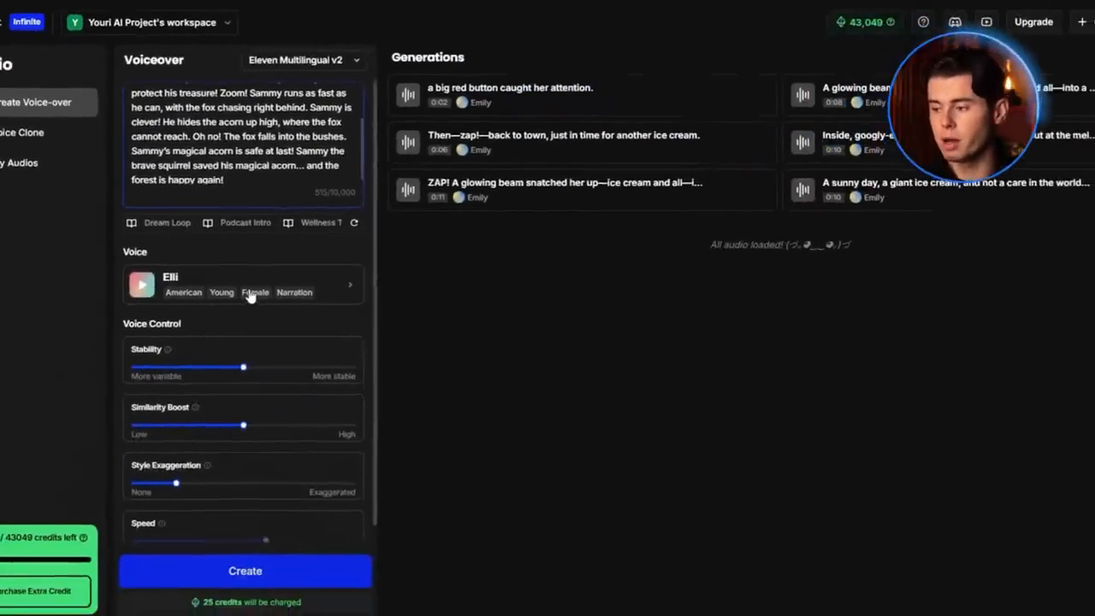
# Step: Filter the available voice-over voices by American accent, male gender and old age
pyautogui.click(463, 457)
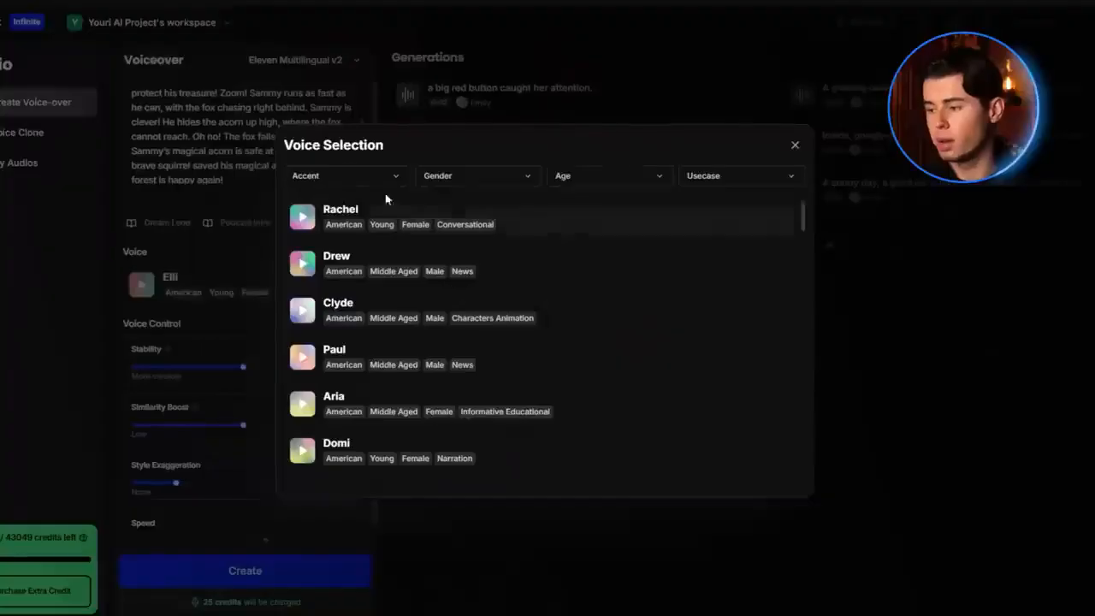
pyautogui.click(338, 175)
pyautogui.click(340, 227)
pyautogui.click(454, 177)
pyautogui.click(438, 248)
pyautogui.click(573, 178)
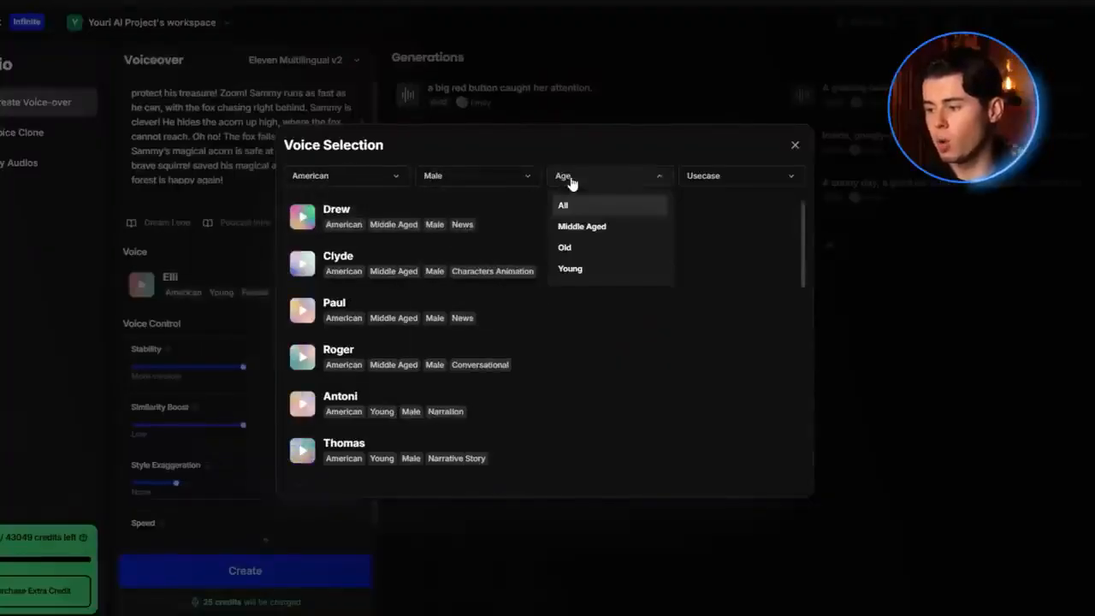
pyautogui.click(575, 247)
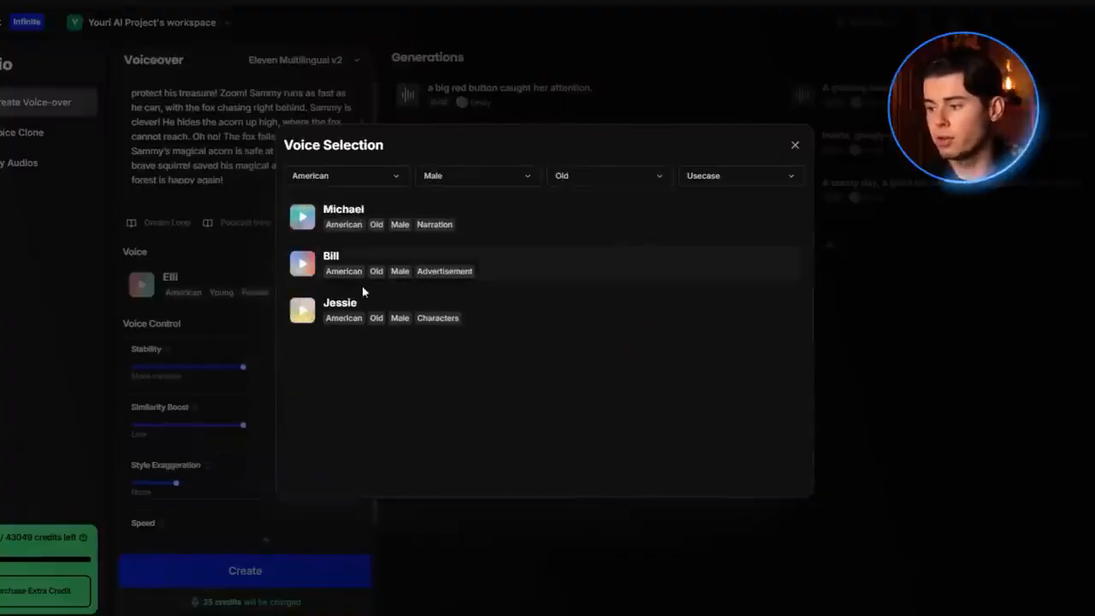
# Step: Preview the Jessie voice and select it for the voice-over
pyautogui.click(302, 312)
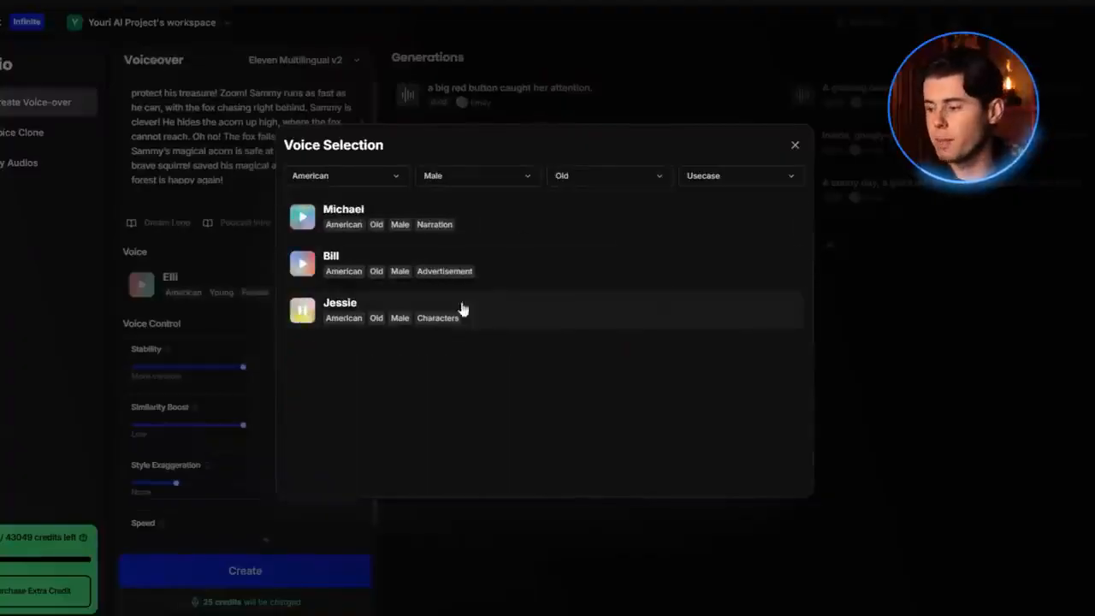
pyautogui.click(502, 313)
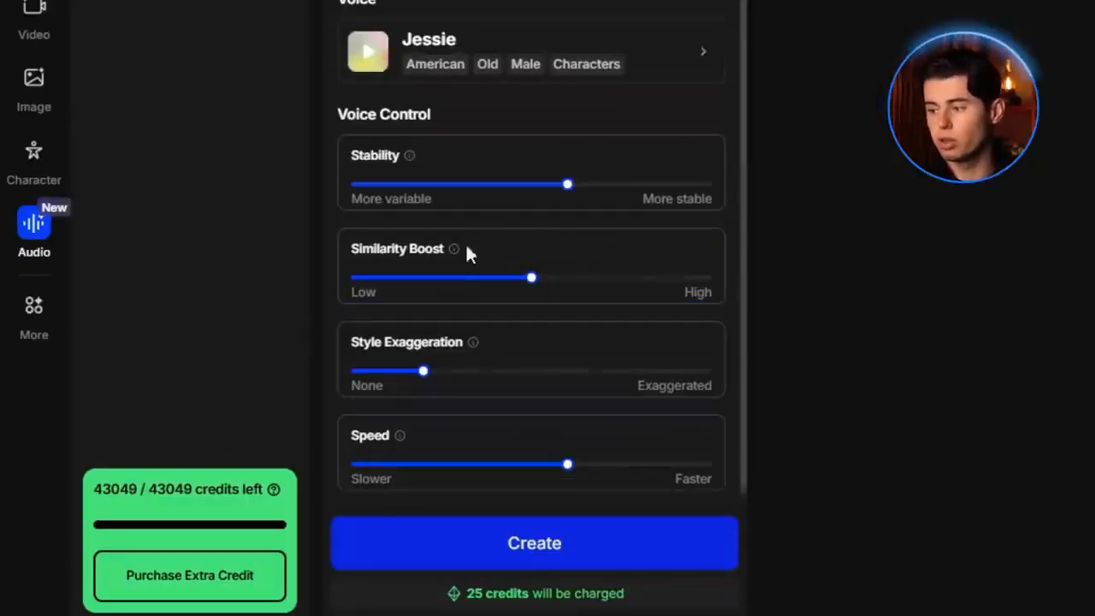
pyautogui.moveTo(530, 285)
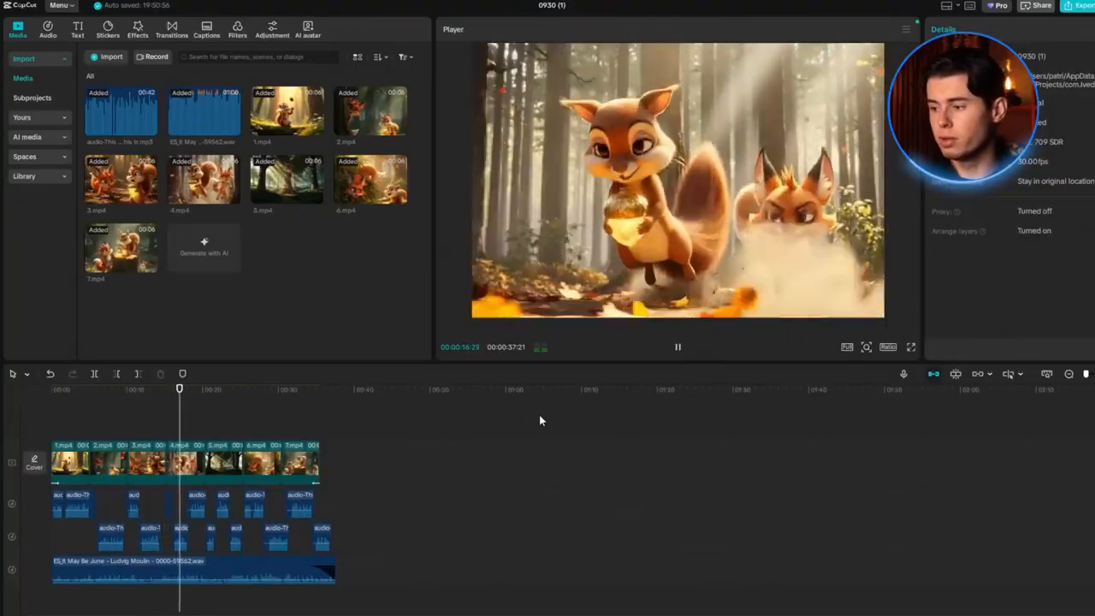
# Step: Switch to CapCut and open the export settings for the assembled cartoon project
pyautogui.hotkey('ctrl', 'e')
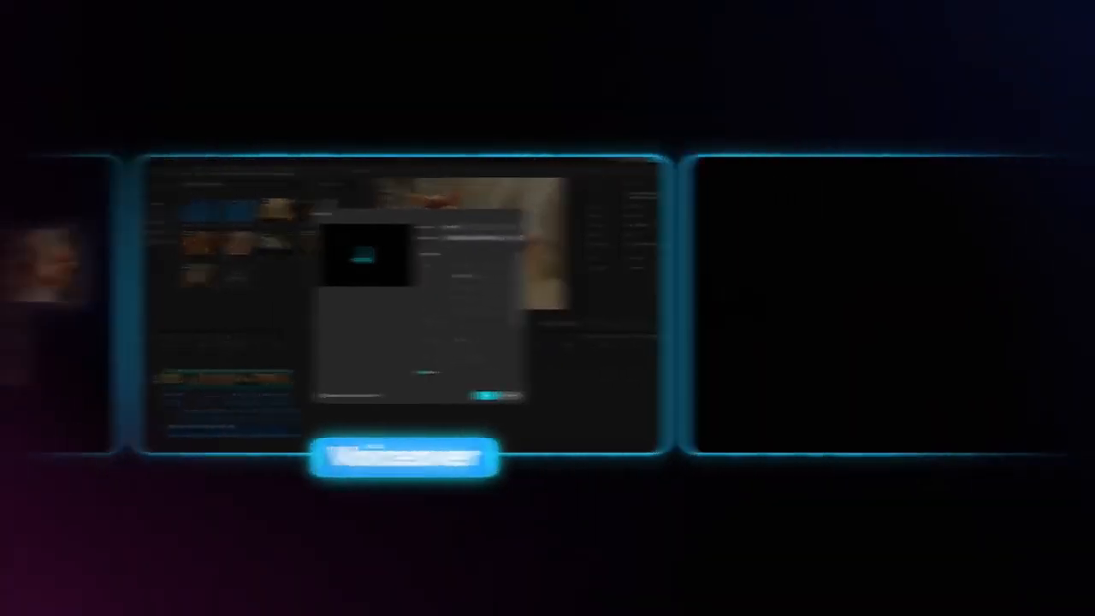